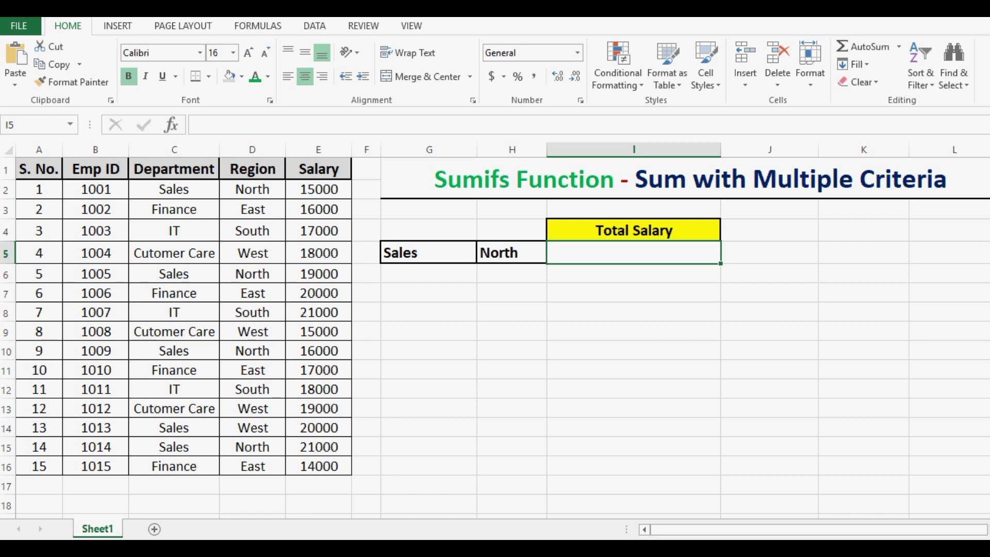
Examine the Department, Region and Salary columns of the employee table and the empty Total Salary cell
click(253, 169)
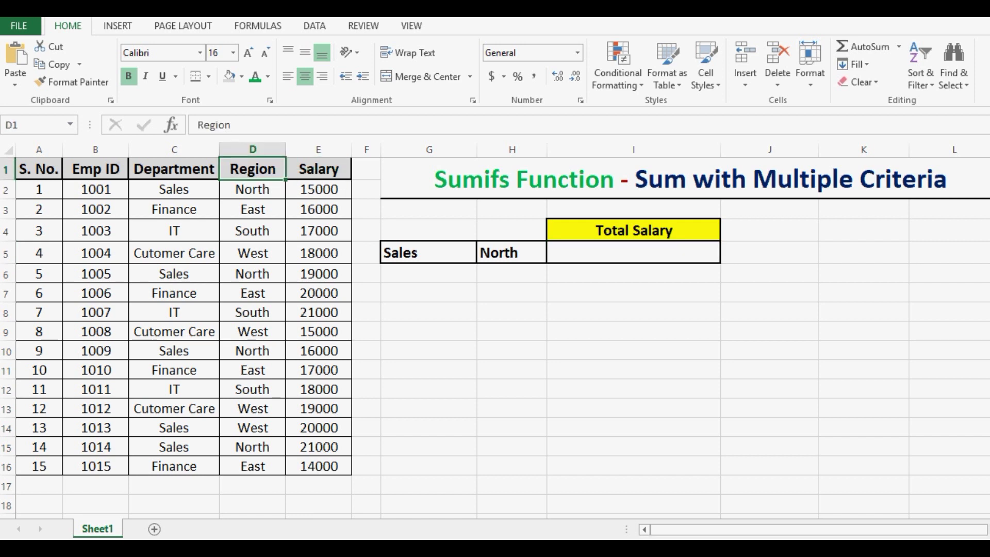
click(174, 169)
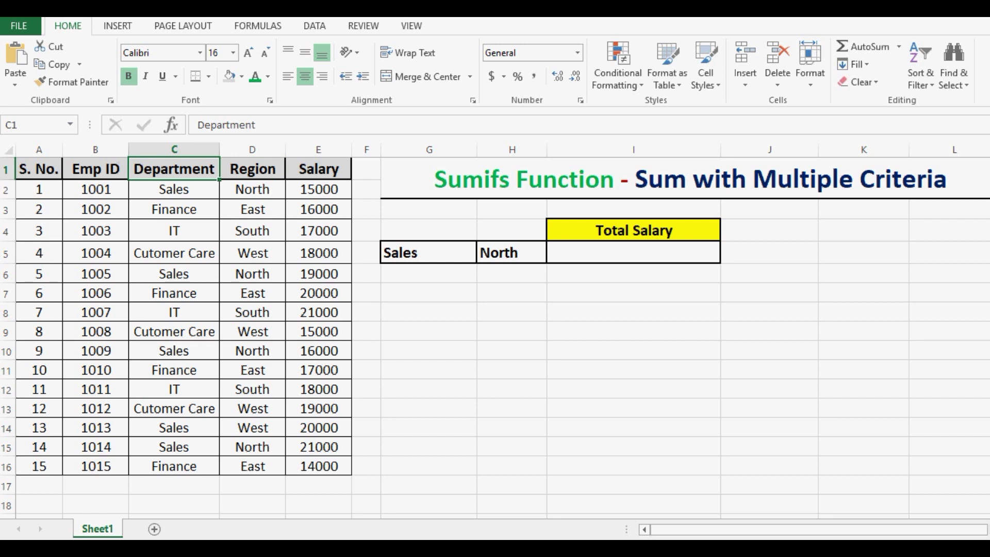
click(252, 169)
click(318, 168)
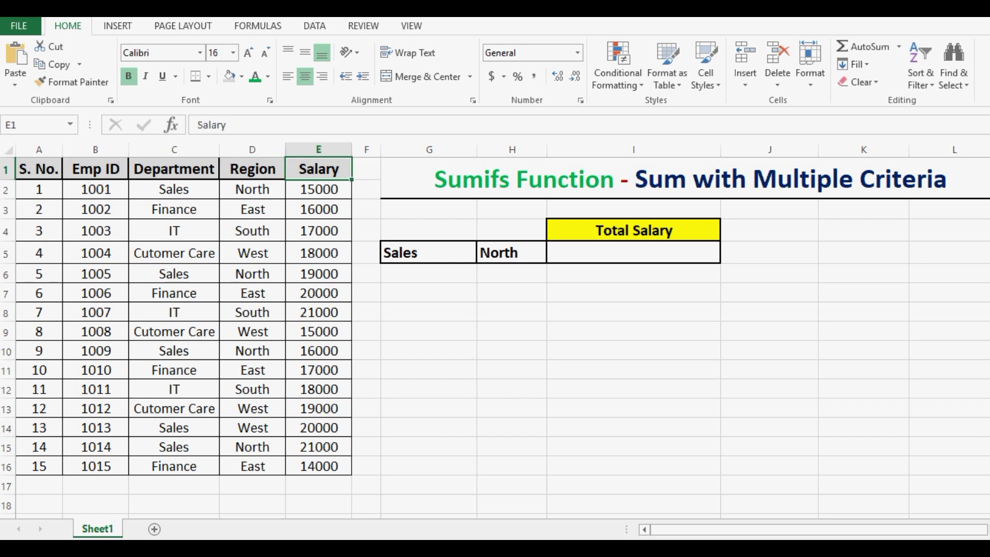
click(318, 189)
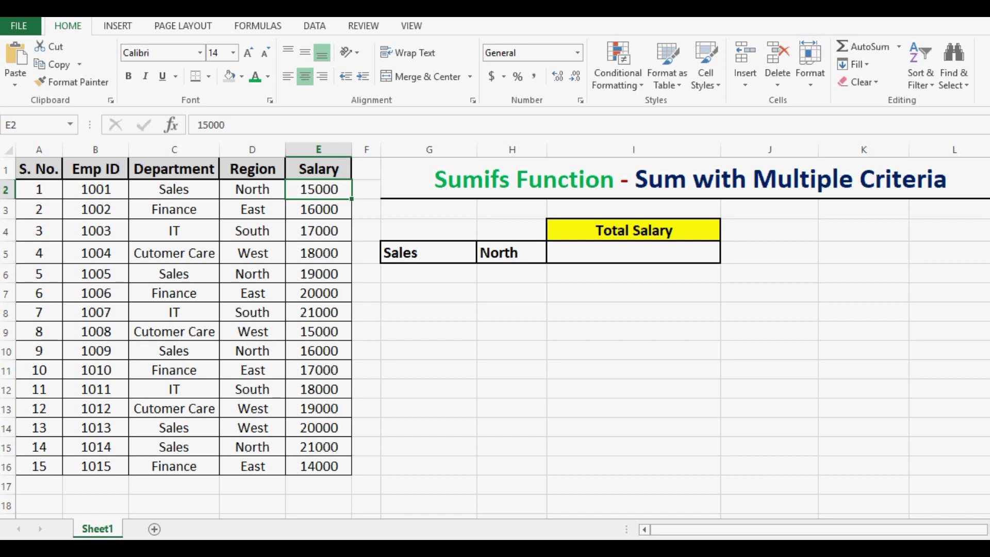
click(633, 252)
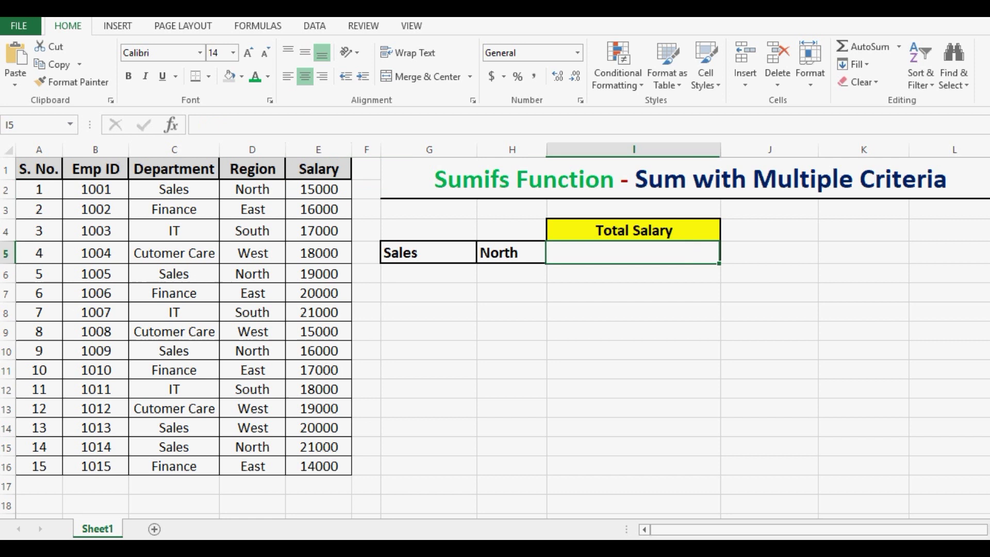
drag(174, 190, 174, 466)
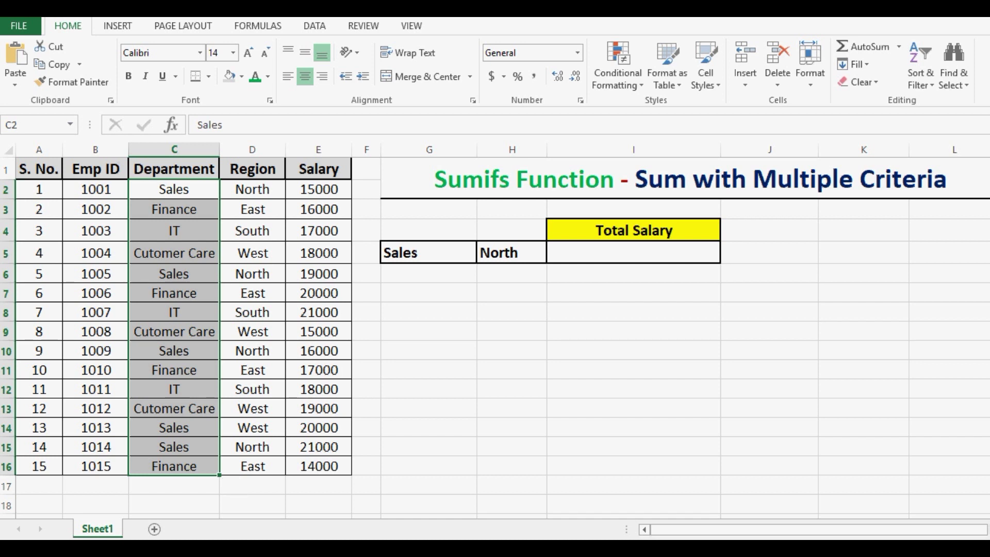
click(252, 189)
drag(252, 189, 253, 466)
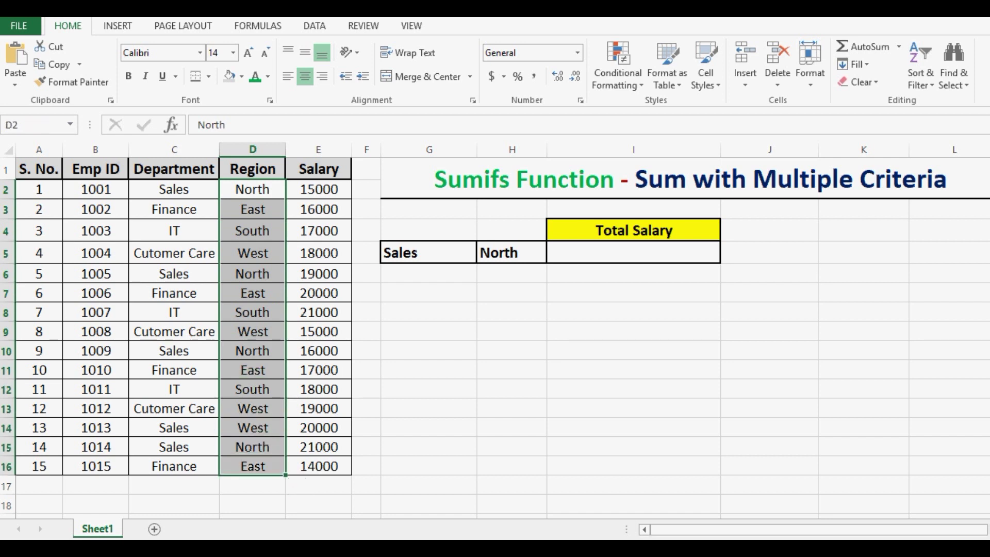
drag(318, 189, 318, 466)
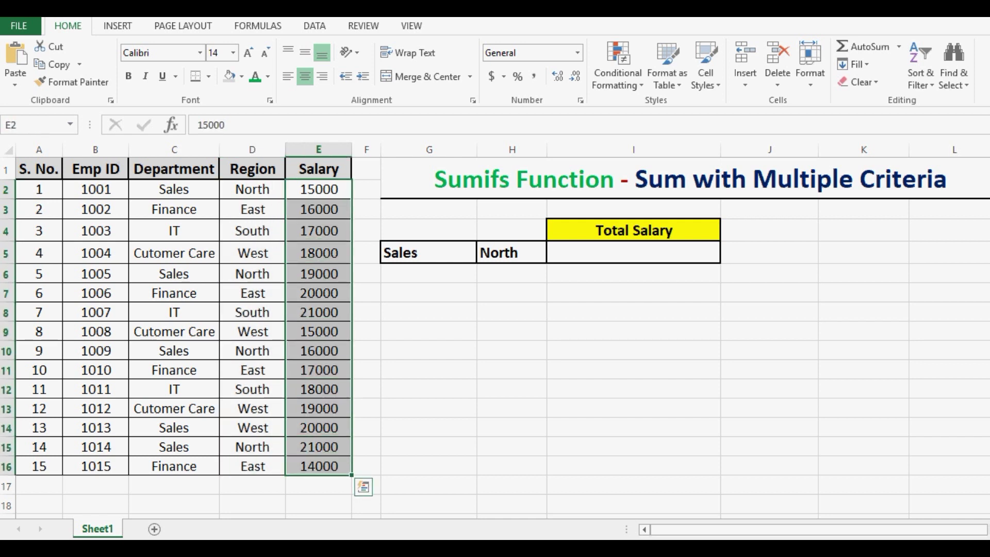
Fill the Department, Region and Salary cells of the first record (C2:E2) with yellow
drag(174, 189, 318, 190)
click(241, 76)
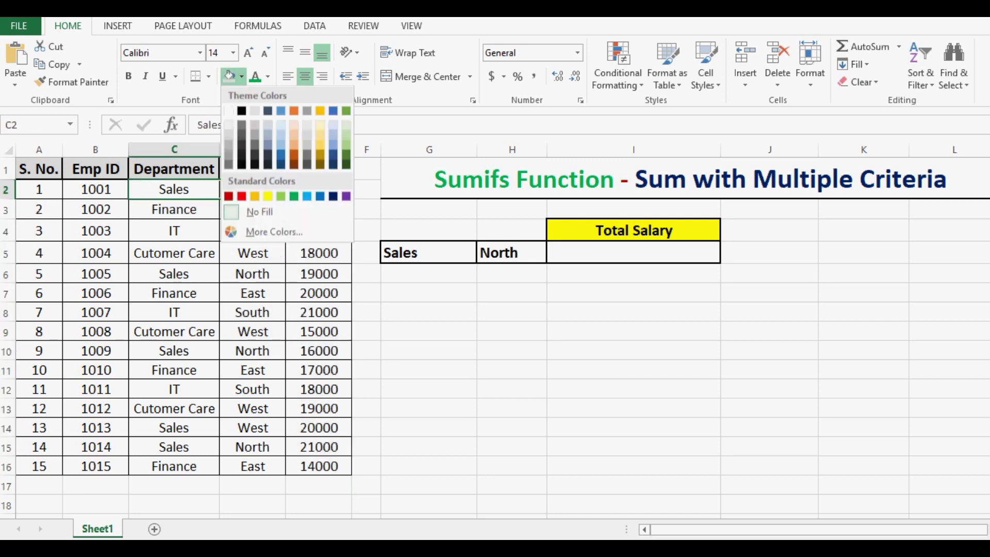
click(268, 197)
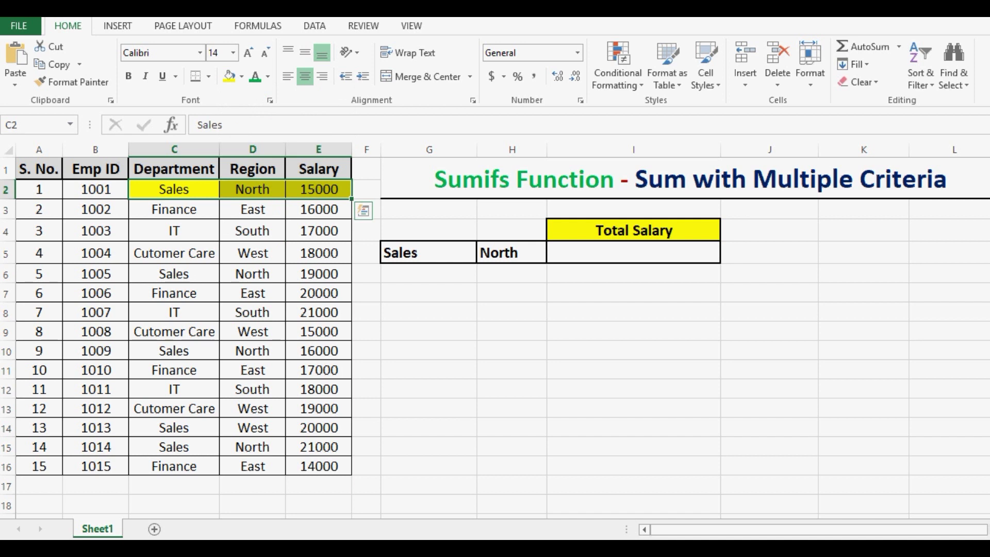
Examine the department, region and salary of the Sales/North records in rows 2 and 10
click(174, 189)
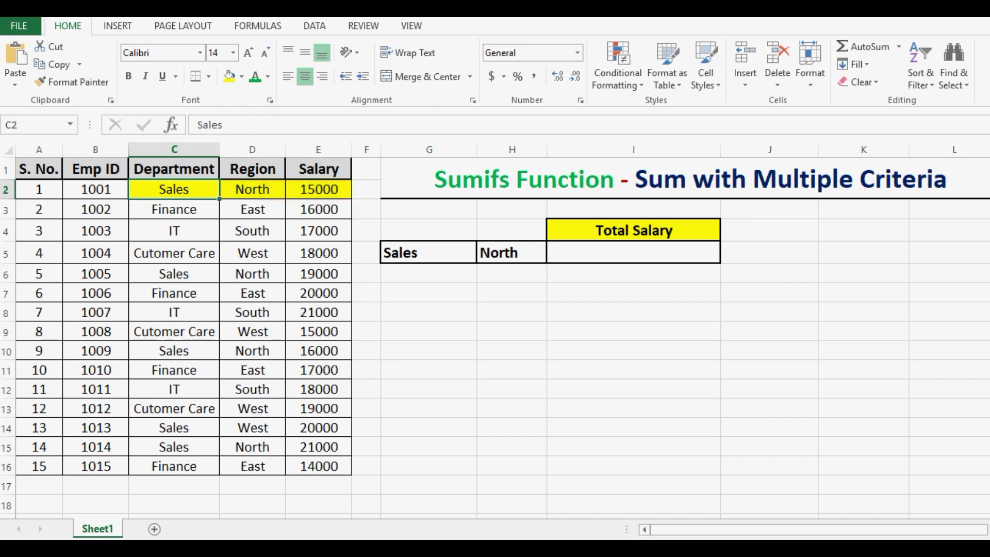
click(252, 189)
click(174, 189)
click(252, 189)
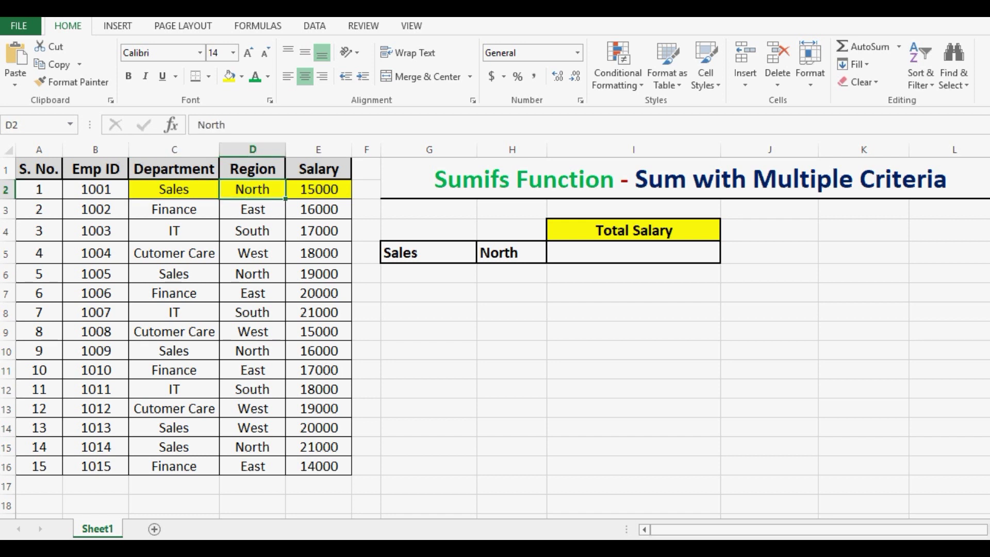
click(319, 189)
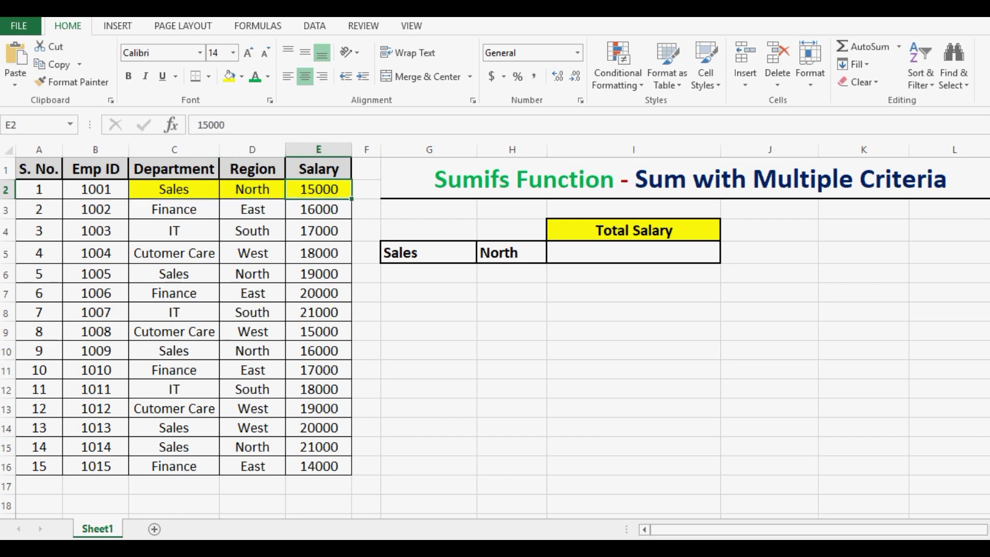
drag(174, 189, 278, 189)
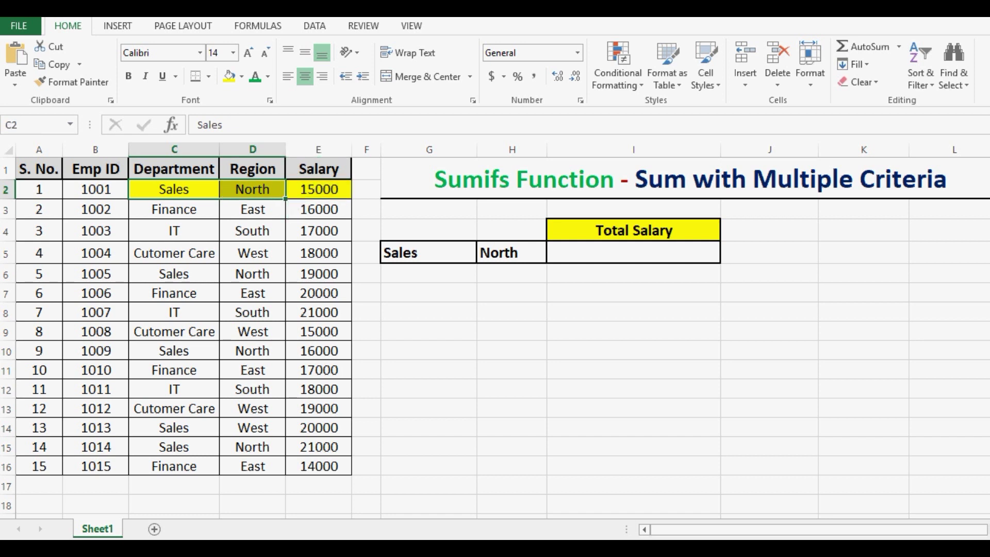
drag(175, 350, 253, 350)
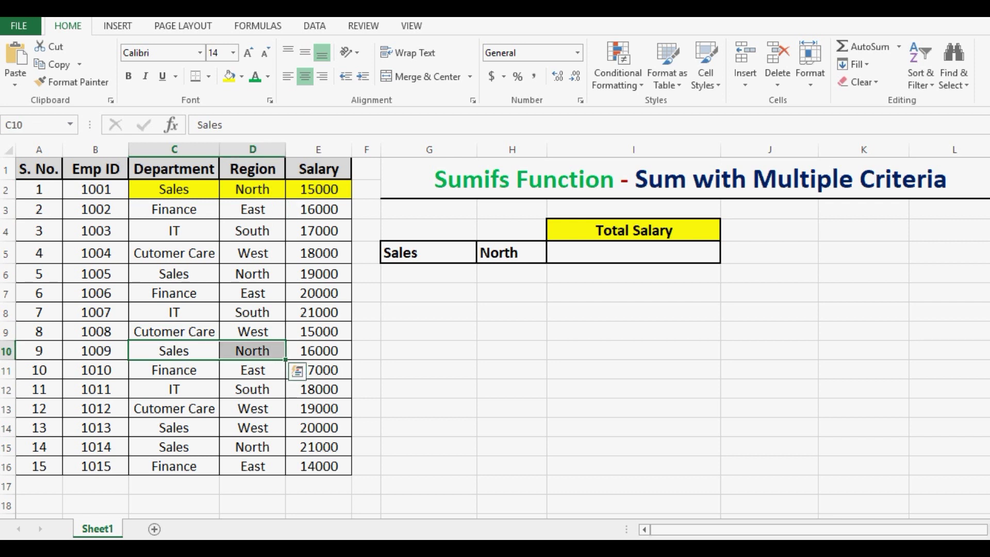
click(318, 350)
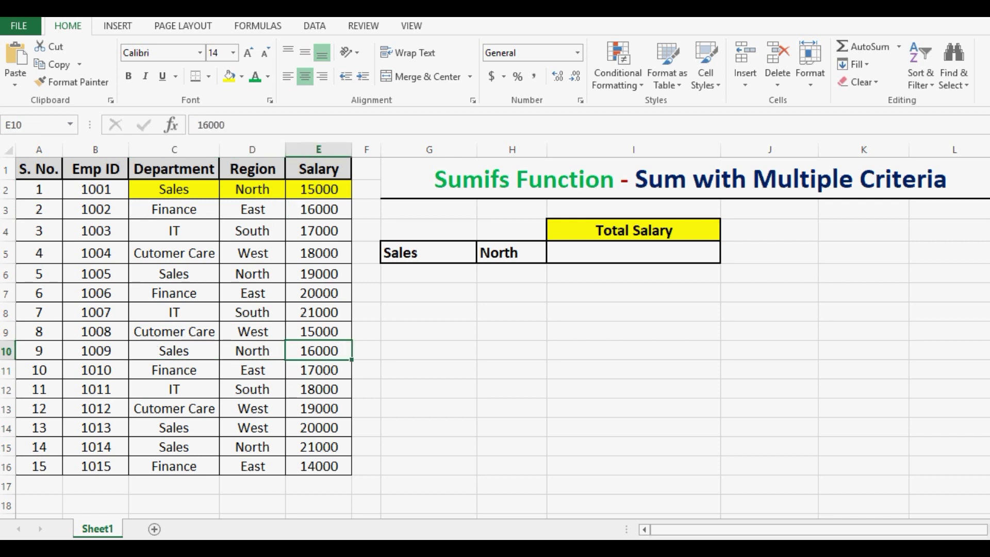
Begin a SUMIFS formula in the Total Salary cell I5 with the salaries E2:E16 as the sum range
click(633, 252)
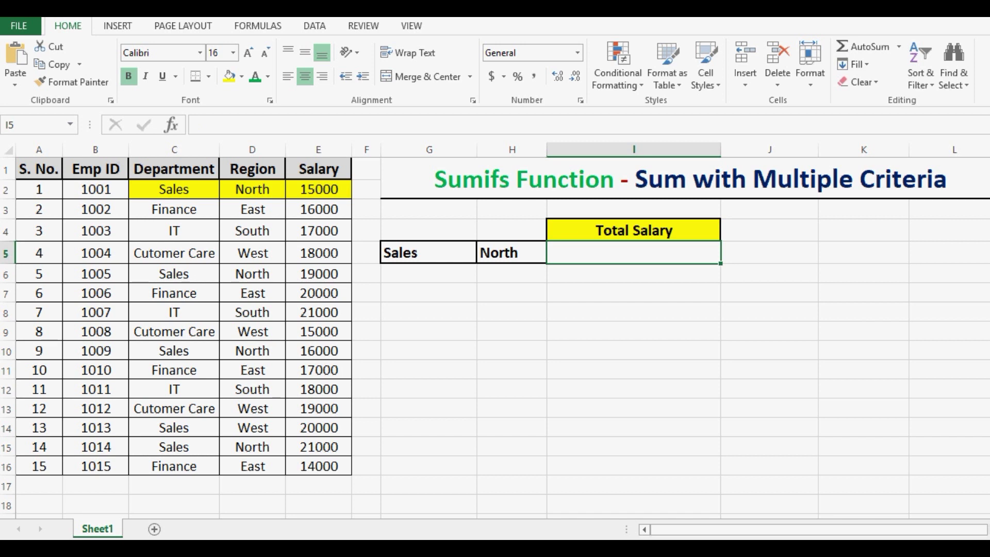
text(=sumifs)
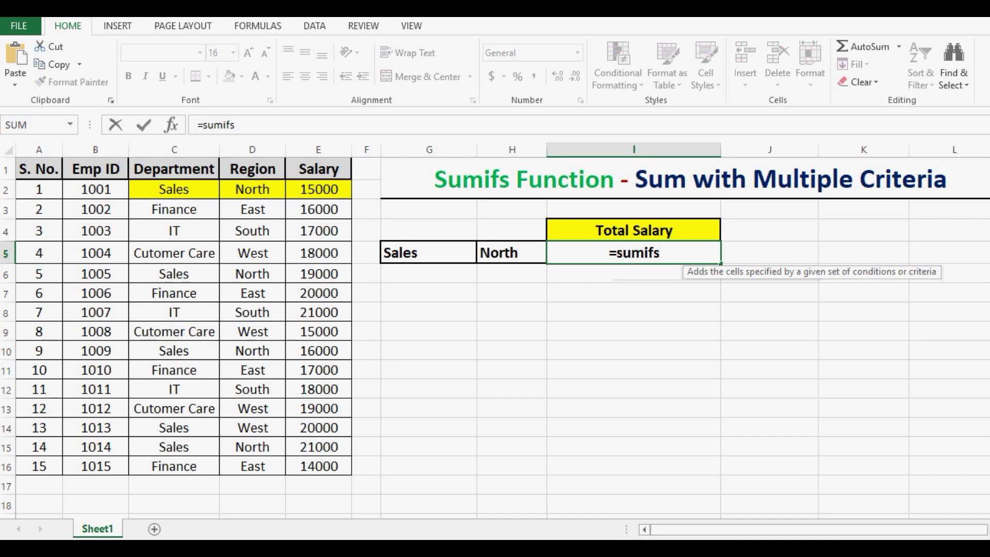
text(()
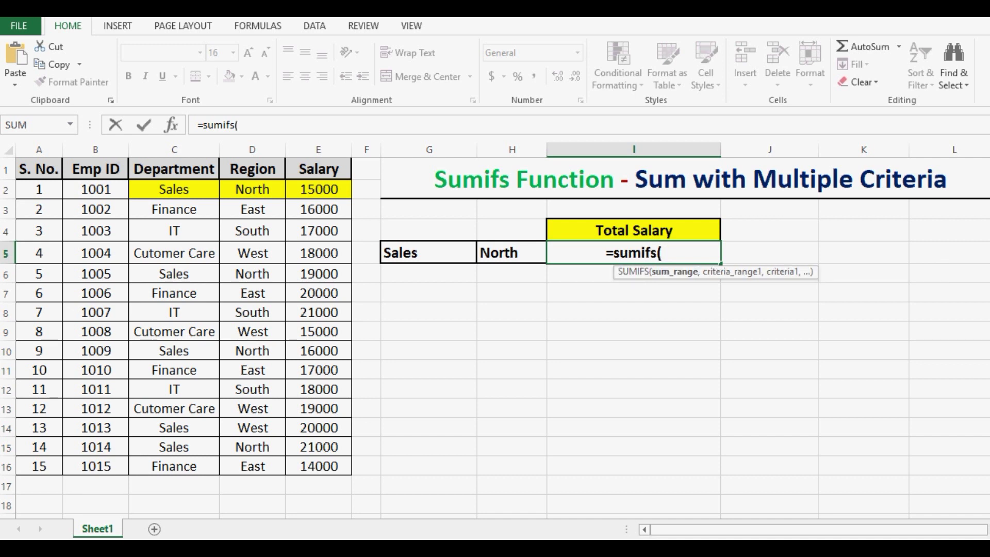
drag(715, 271, 593, 135)
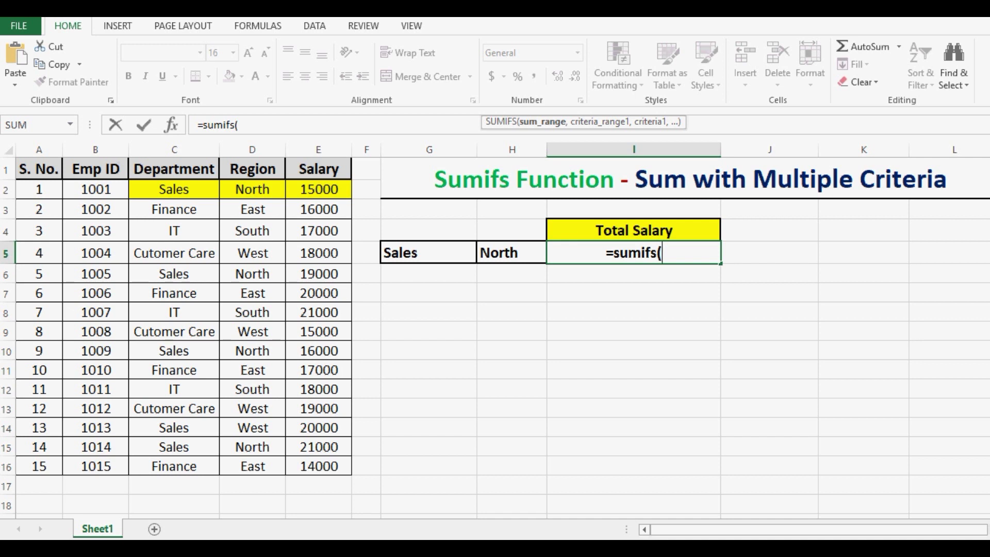
drag(318, 190, 320, 466)
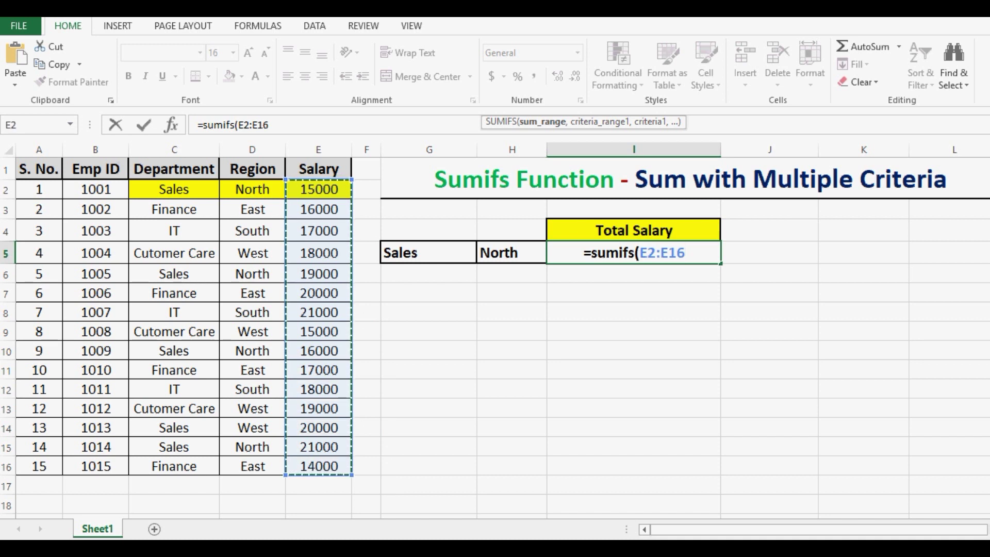
text(,)
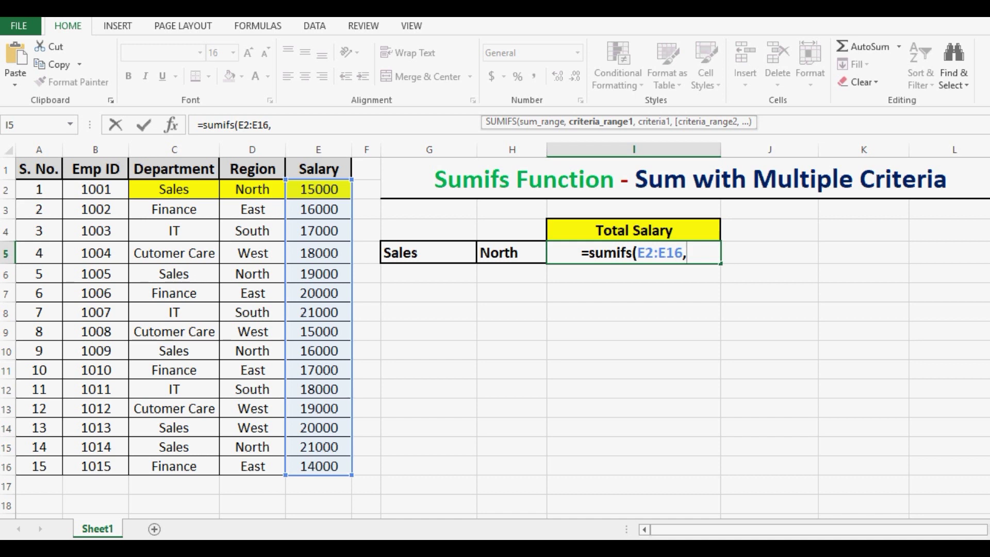
Add the first condition to the SUMIFS formula: criteria range C2:C16 with the criterion "Sales"
drag(173, 189, 173, 466)
drag(174, 190, 173, 466)
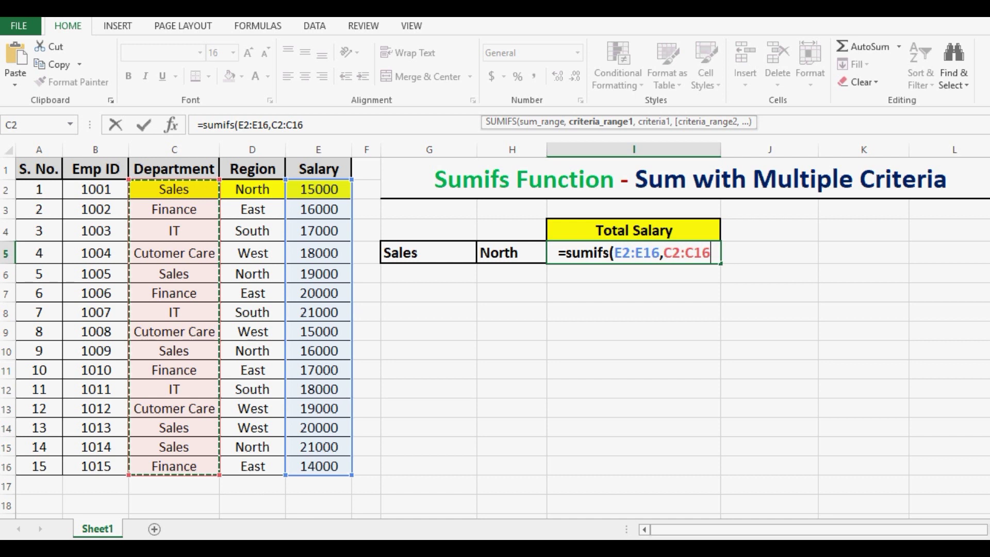
text(,)
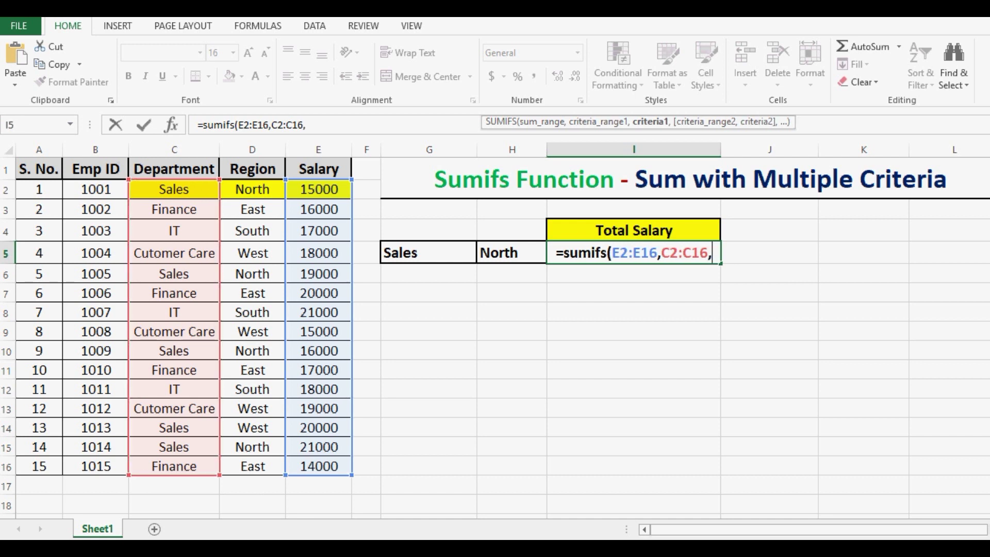
text(")
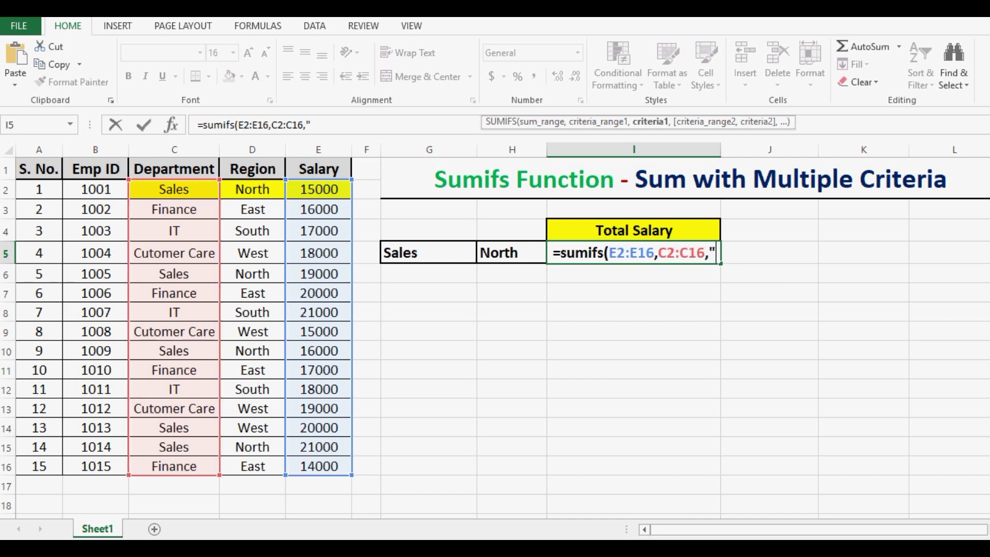
text(Sa)
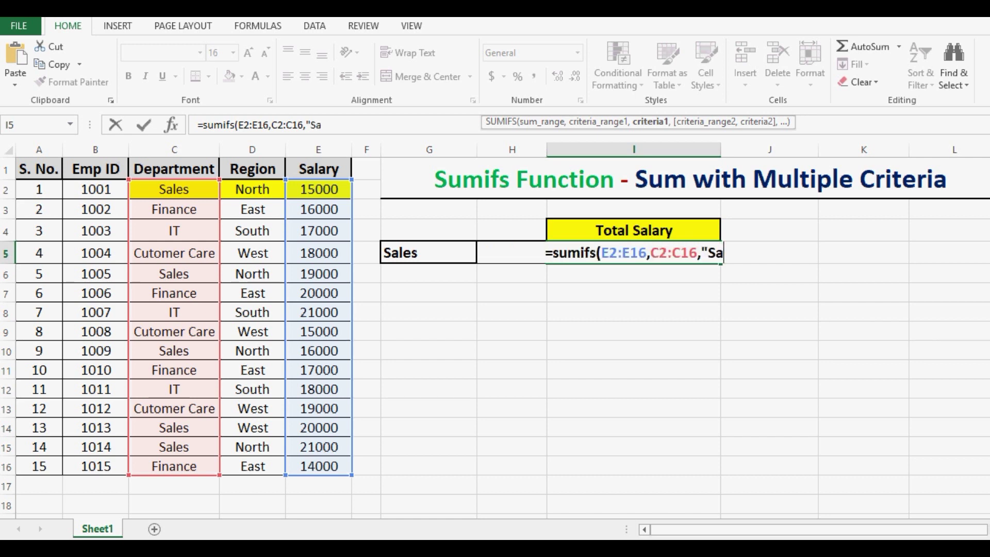
text(les")
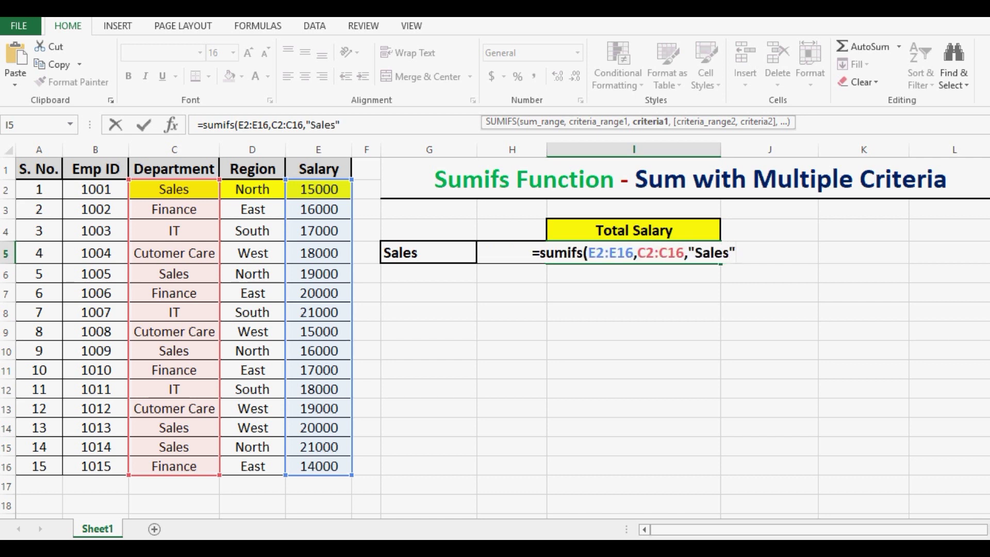
text(,)
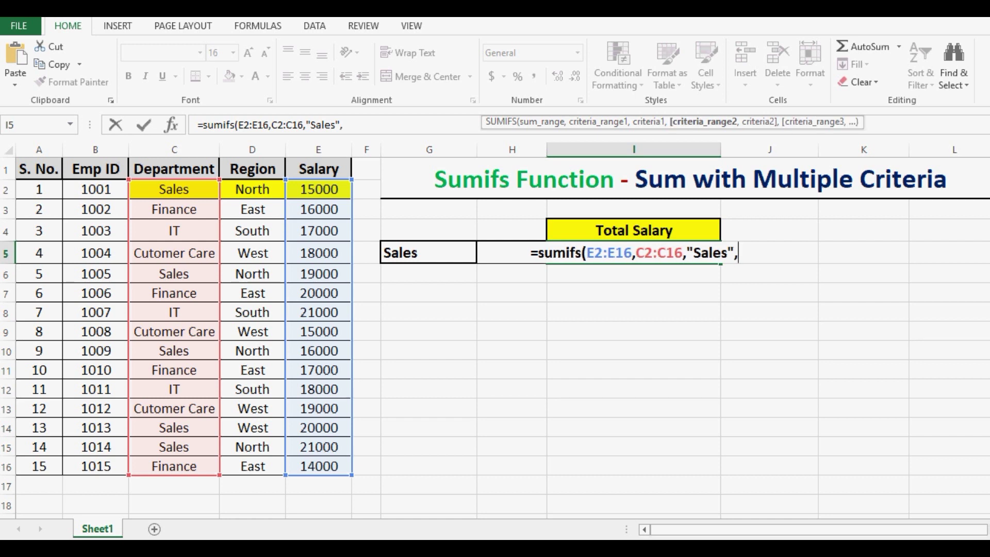
Add the second condition, range D2:D16 with the criterion "North", and complete the SUMIFS formula in I5
drag(252, 189, 263, 466)
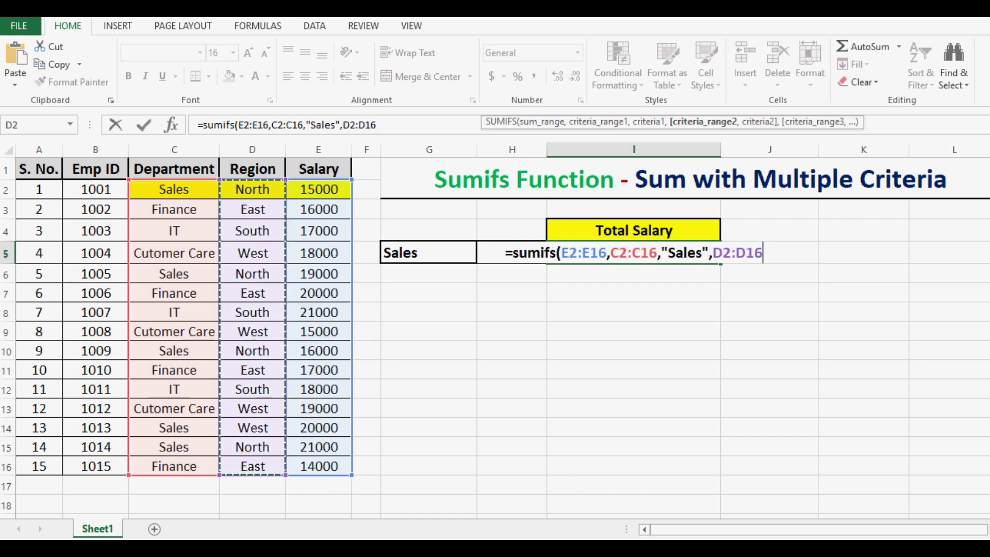
text(,")
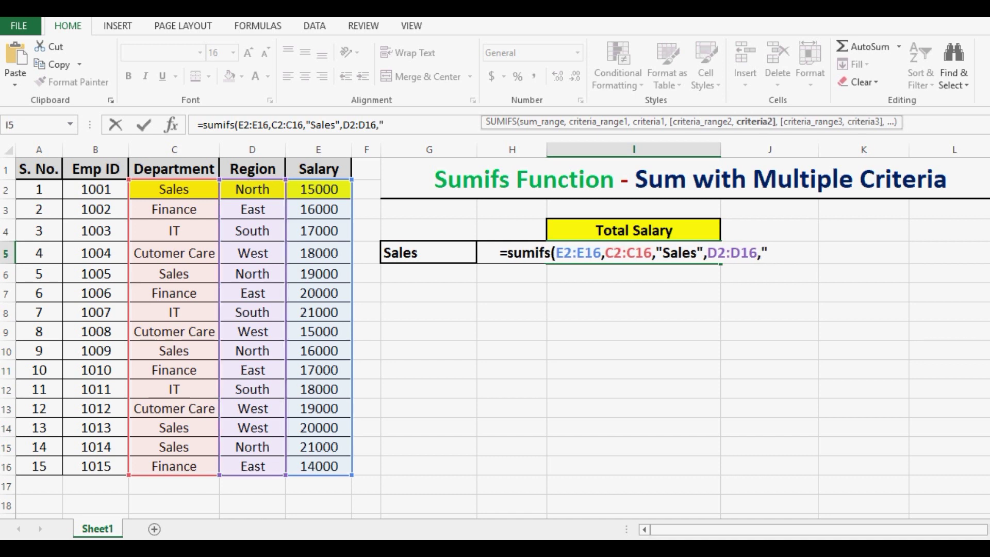
text(N)
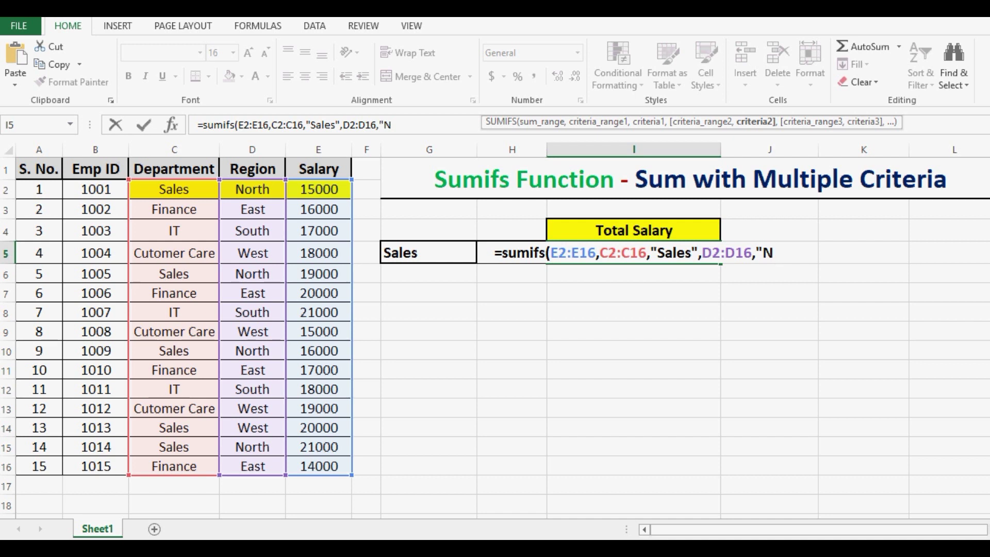
text(orth")
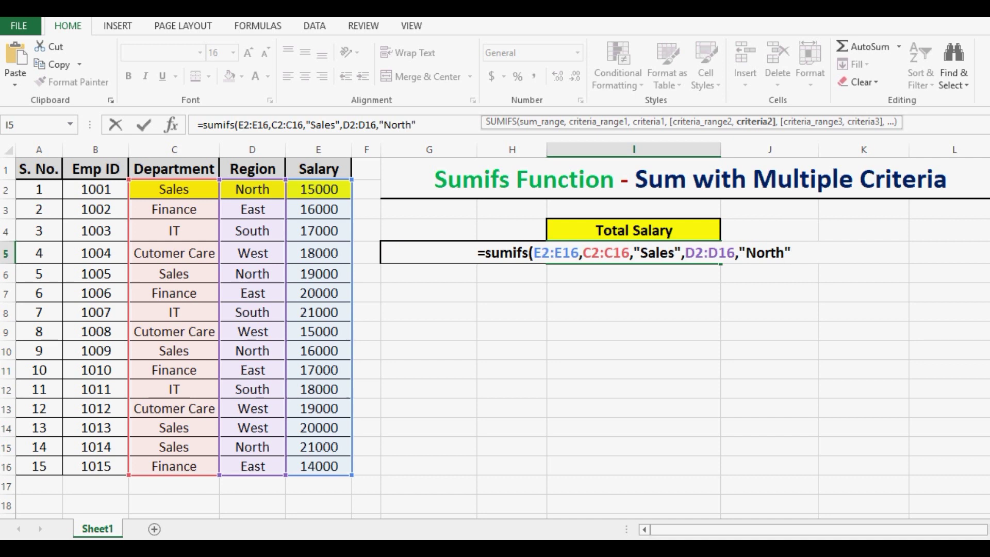
text())
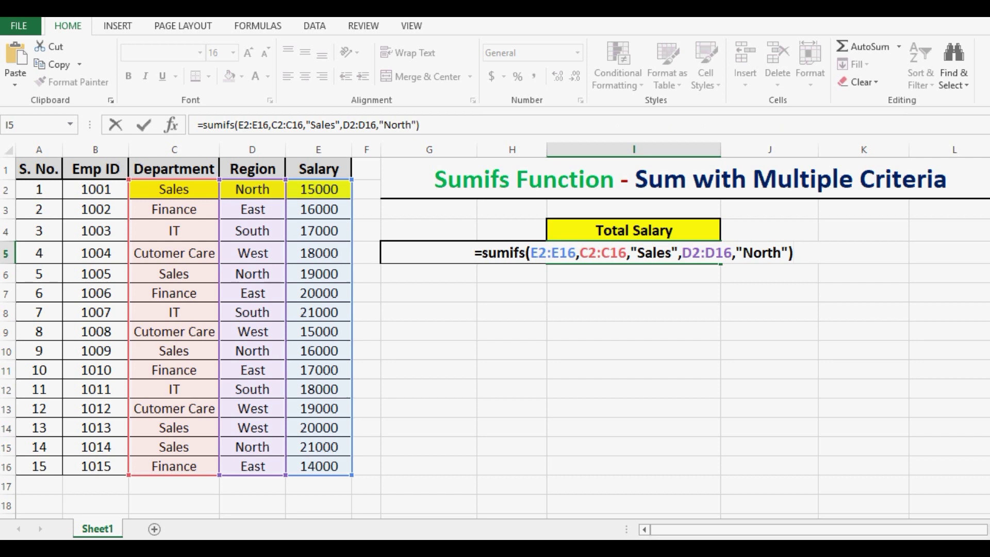
key(Return)
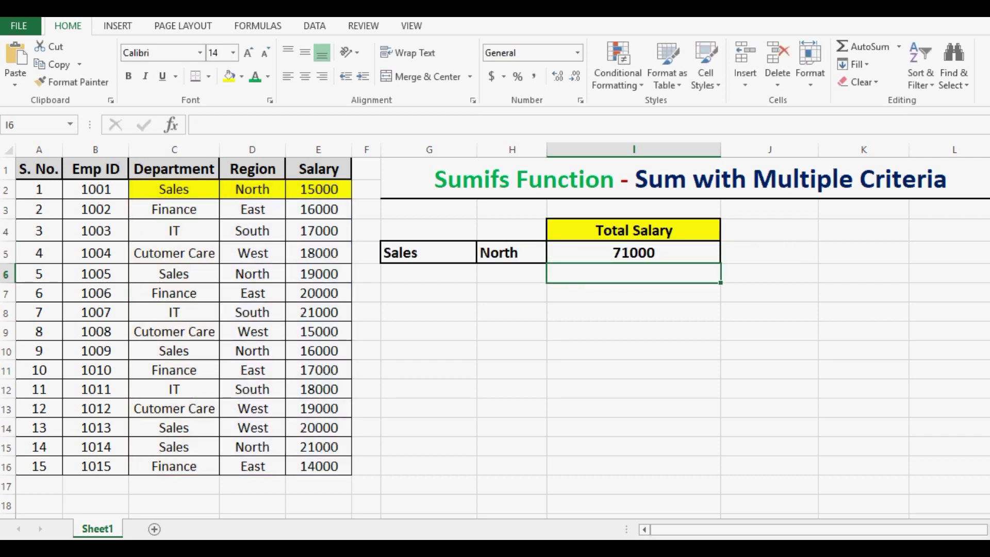
click(633, 252)
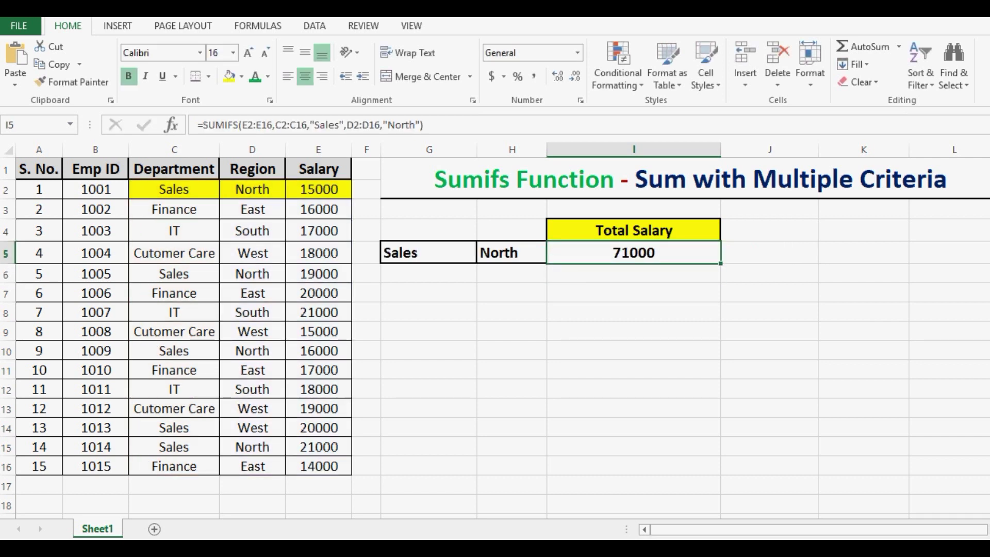
Review the criteria cells G5 and H5 against the SUMIFS formula in the Total Salary cell I5
click(428, 252)
click(511, 252)
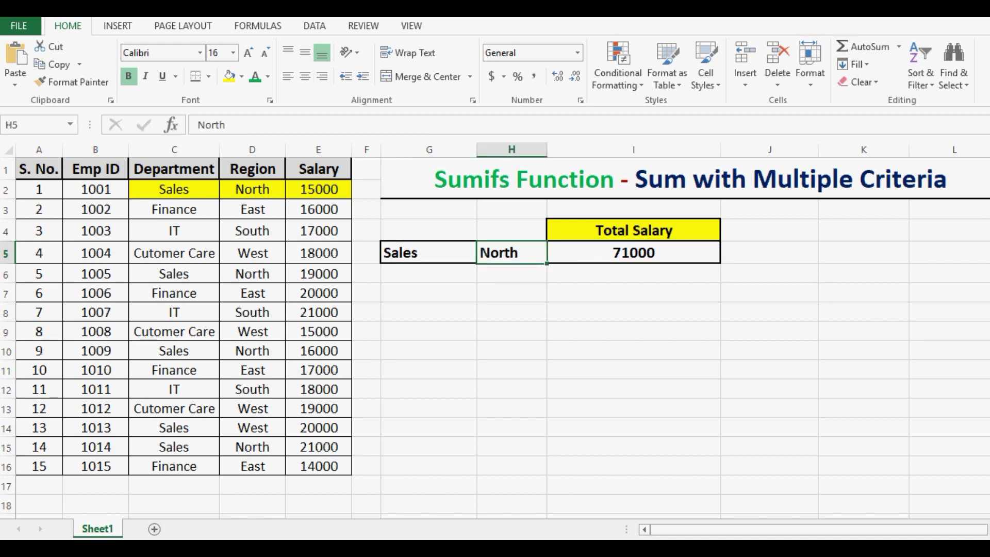
click(634, 252)
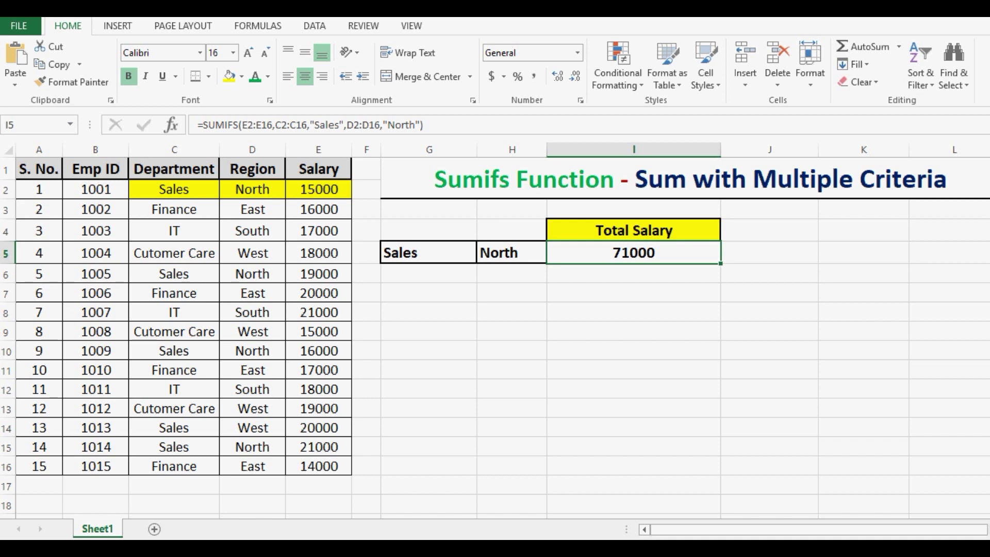
click(95, 189)
click(633, 252)
Add filters to the employee table and filter the Department column to show only Sales
click(8, 149)
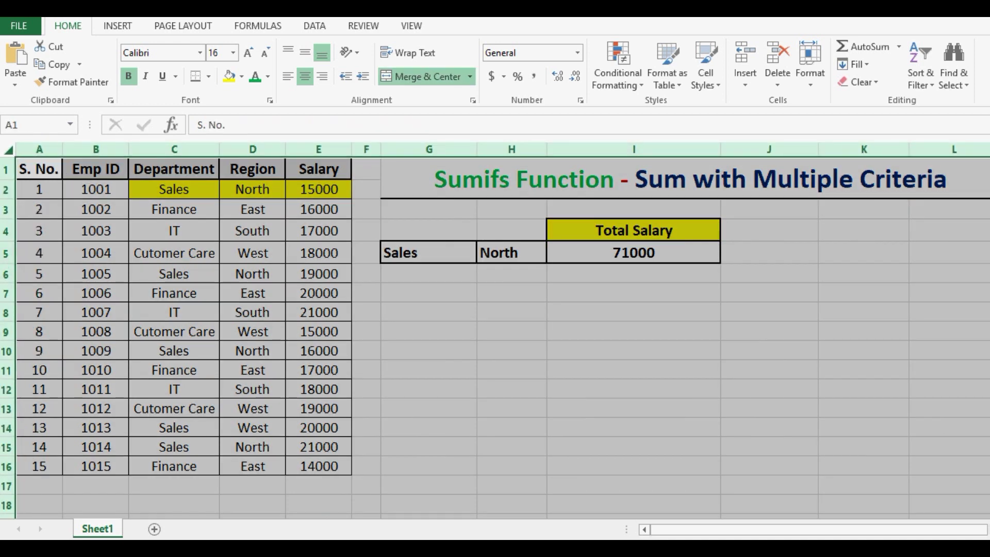
key(ctrl+shift+l)
click(170, 169)
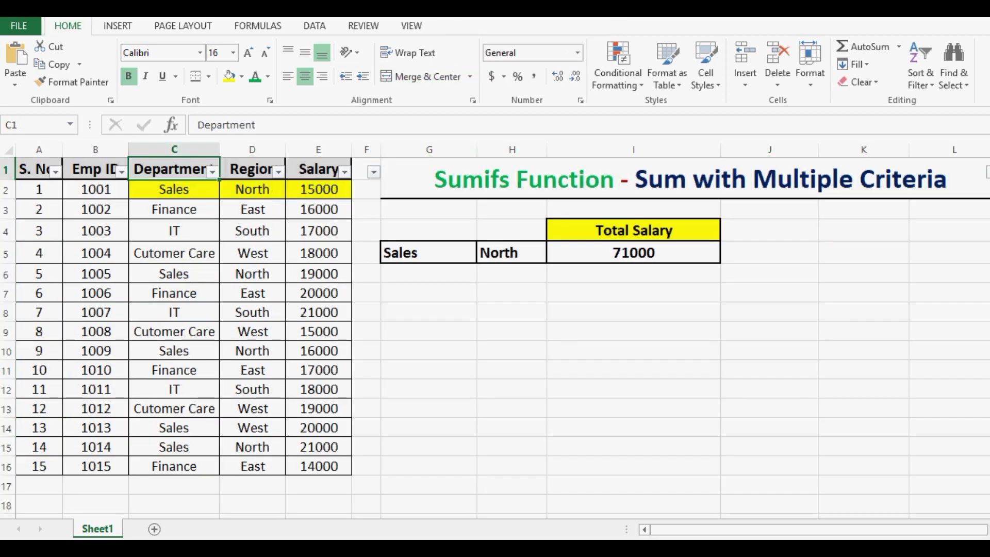
click(212, 171)
click(59, 321)
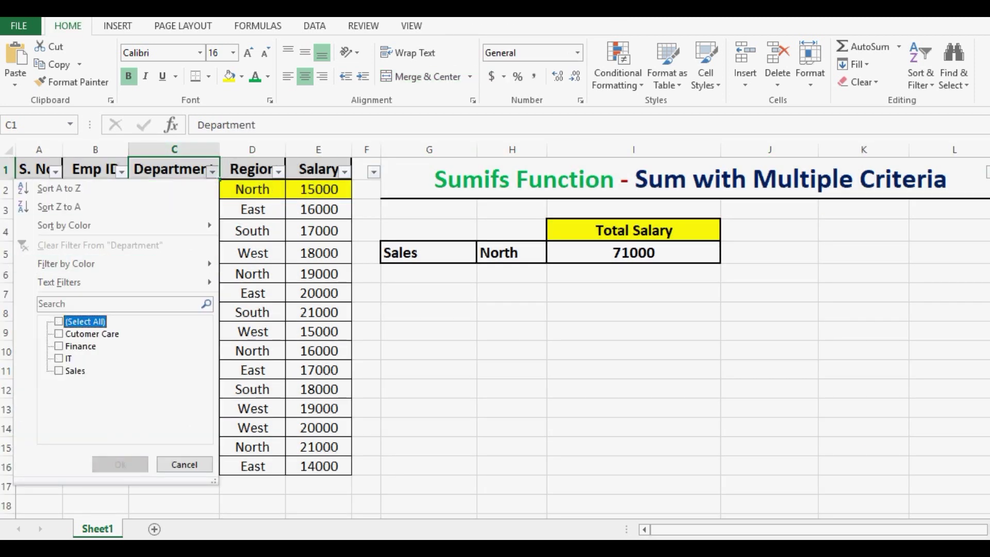
click(59, 370)
click(120, 464)
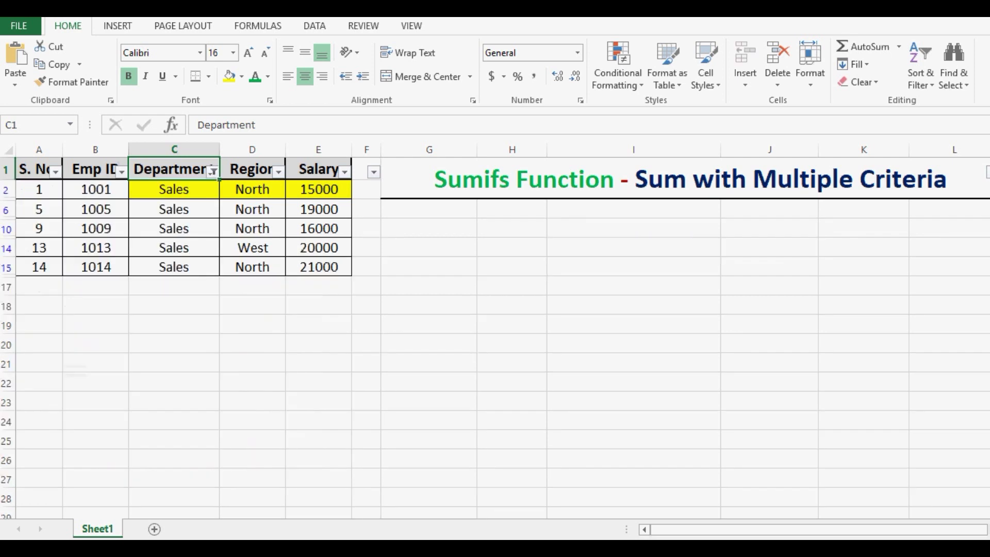
Filter the Region column to show only North by excluding West
click(278, 172)
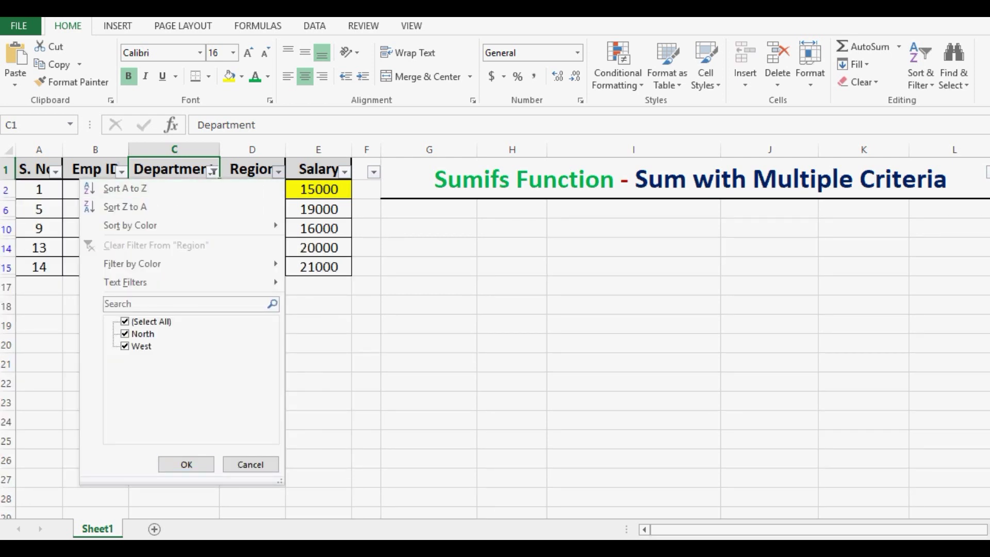
click(125, 346)
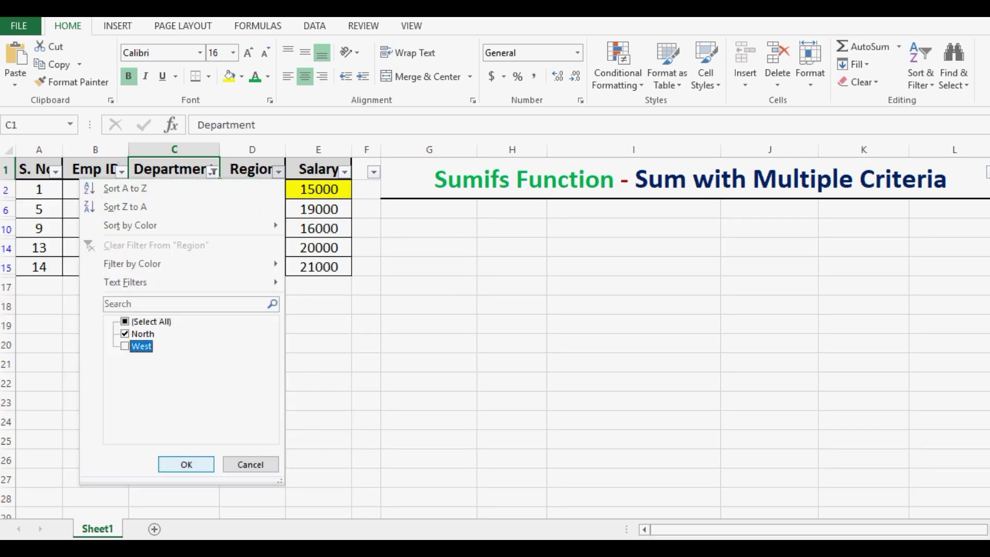
click(186, 464)
Examine the salaries of the filtered Sales/North records in column E to check the SUMIFS total
drag(319, 189, 319, 247)
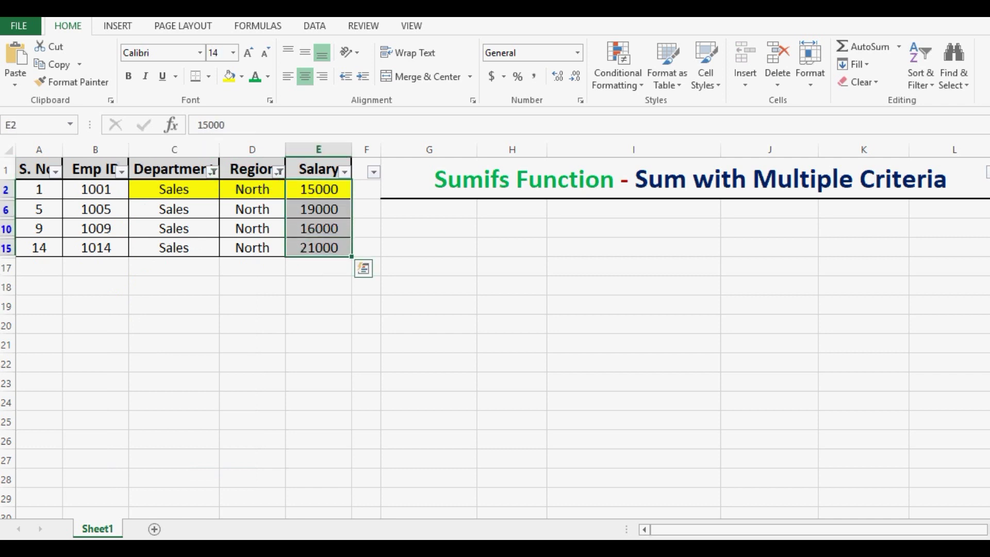
click(319, 189)
click(319, 209)
click(318, 228)
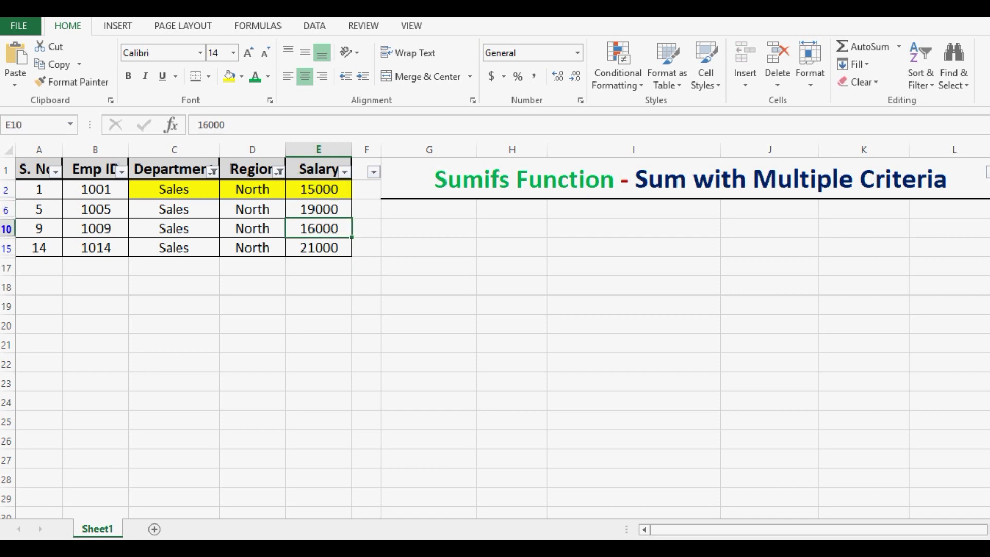
click(319, 247)
click(428, 286)
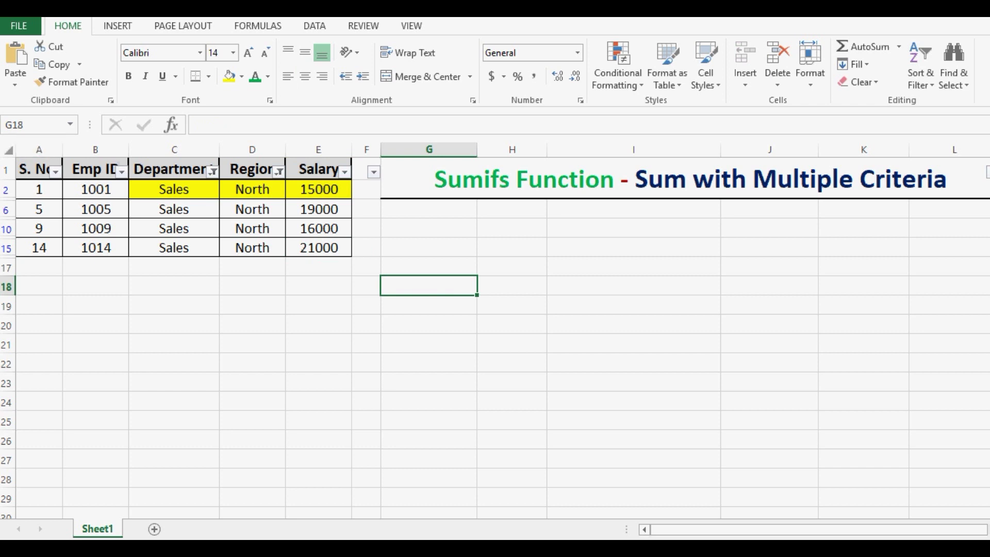
Remove the filters from the employee table and review the SUMIFS formula in I5 again
click(7, 150)
key(alt+d)
key(f)
key(f)
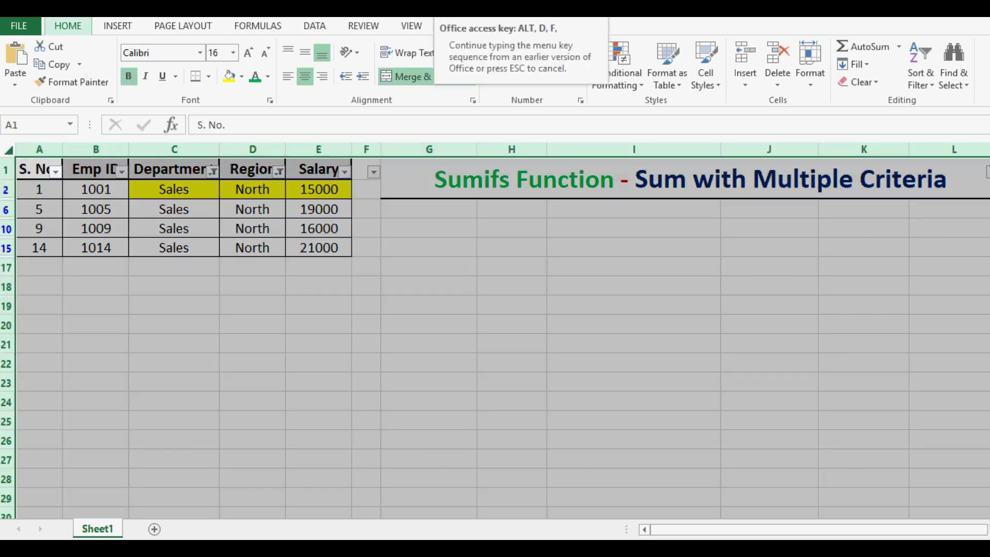
click(633, 330)
click(633, 252)
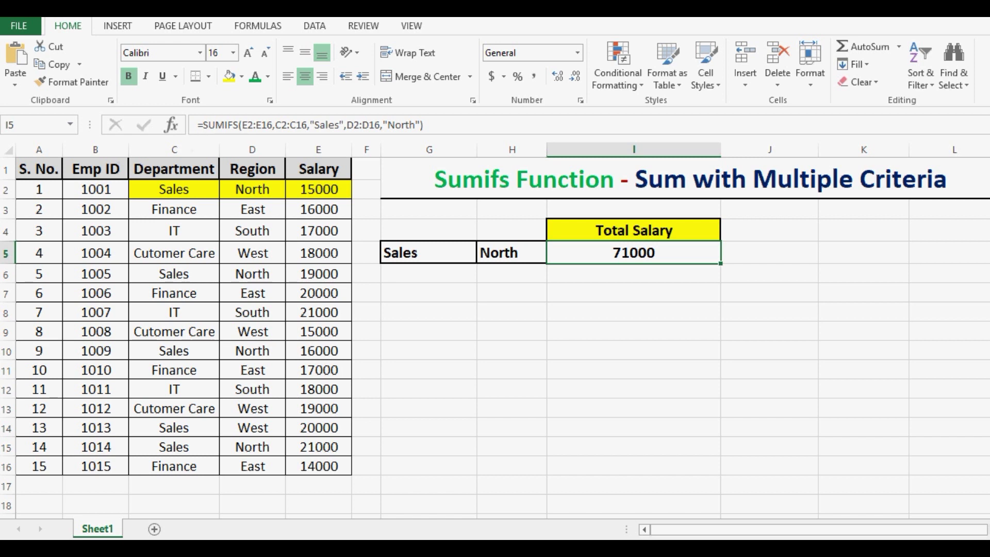
click(633, 293)
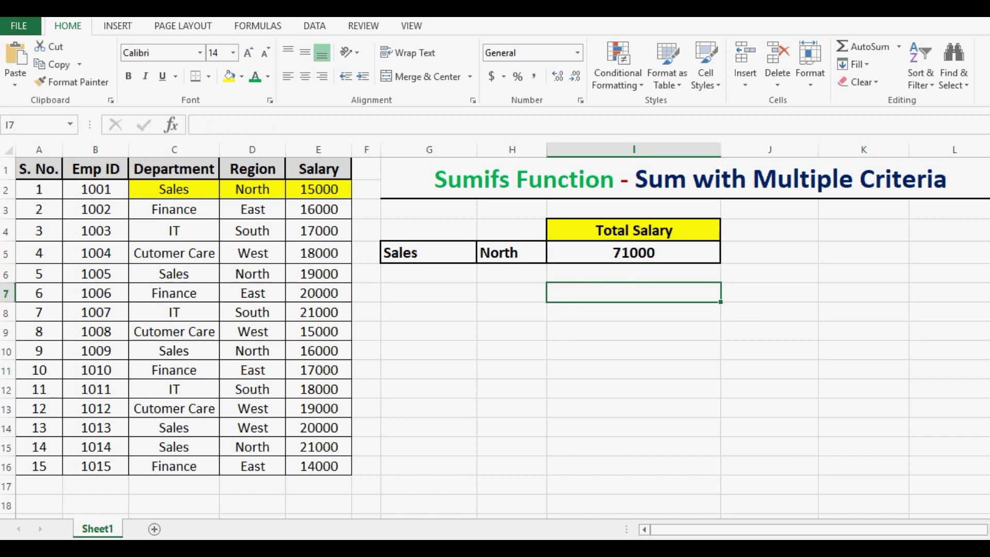